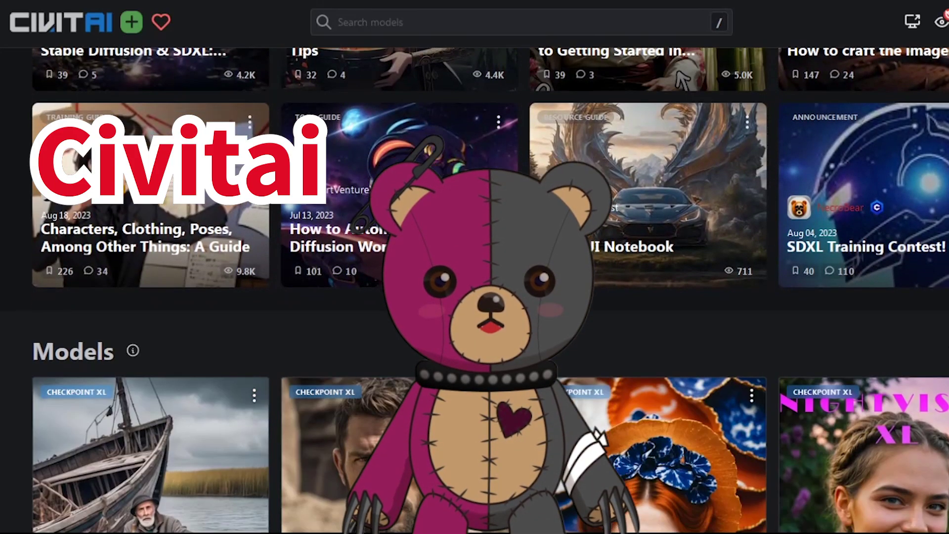
# - Browse the model cards on the Civitai home page
pyautogui.scroll(-9, 475, 277)
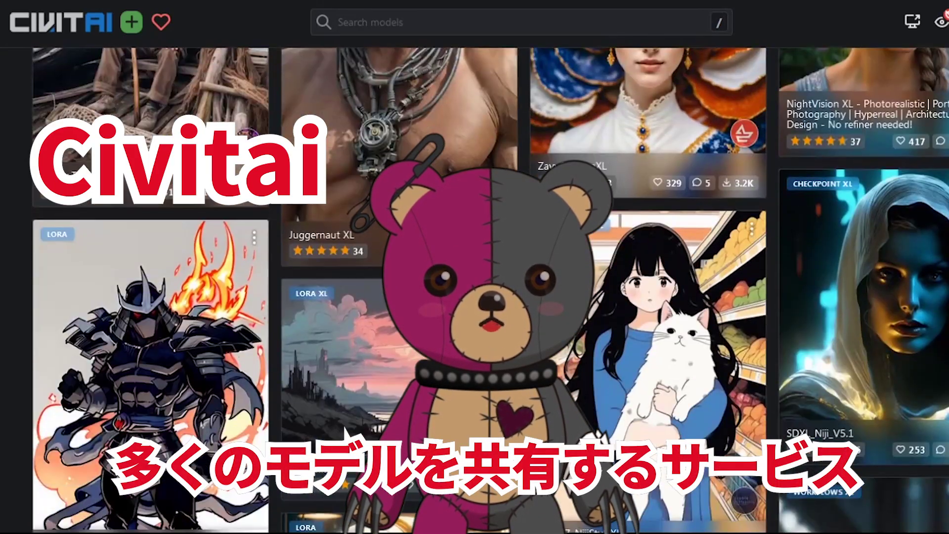
pyautogui.scroll(-10, 475, 277)
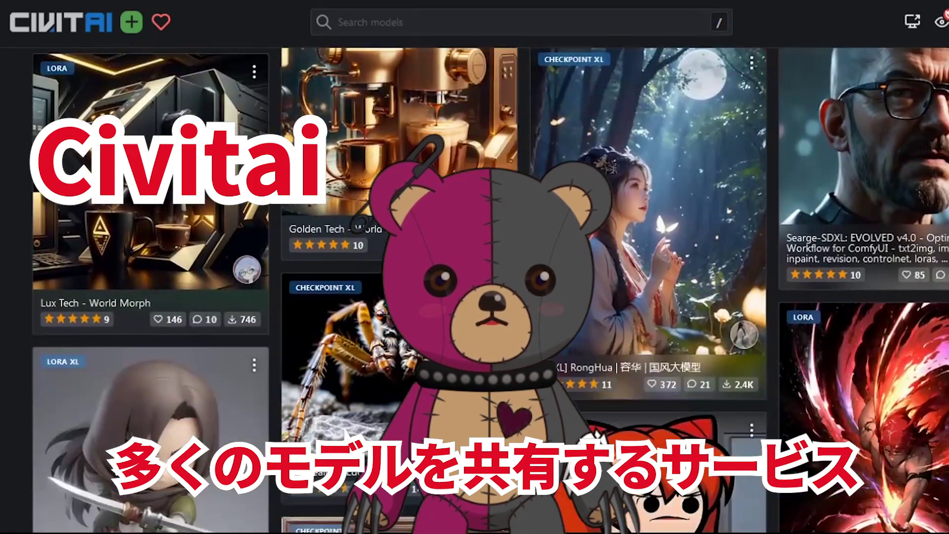
pyautogui.scroll(-12, 474, 277)
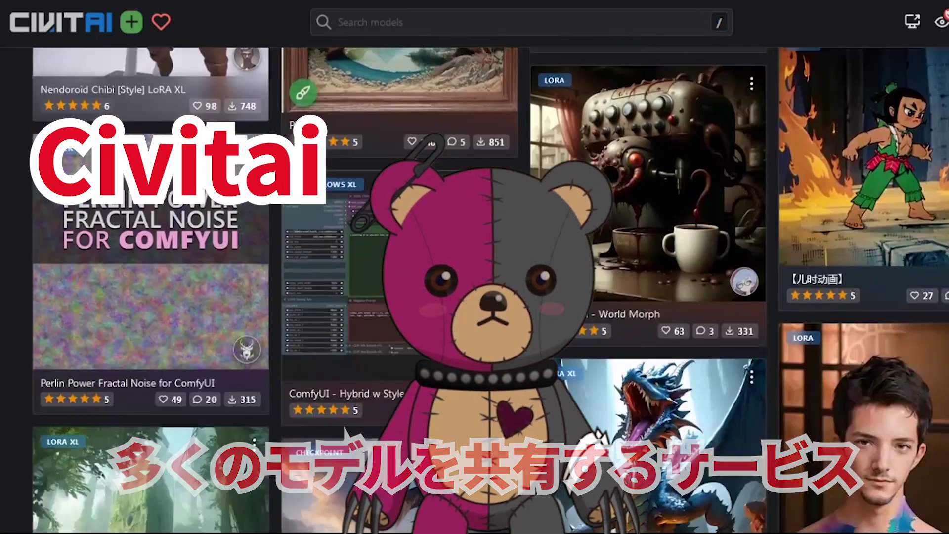
pyautogui.scroll(-12, 474, 276)
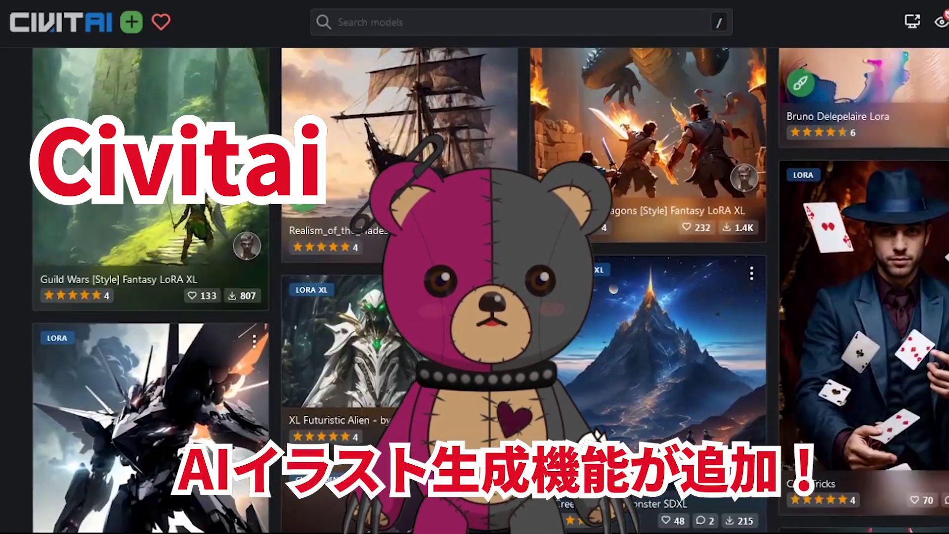
pyautogui.scroll(-9, 475, 277)
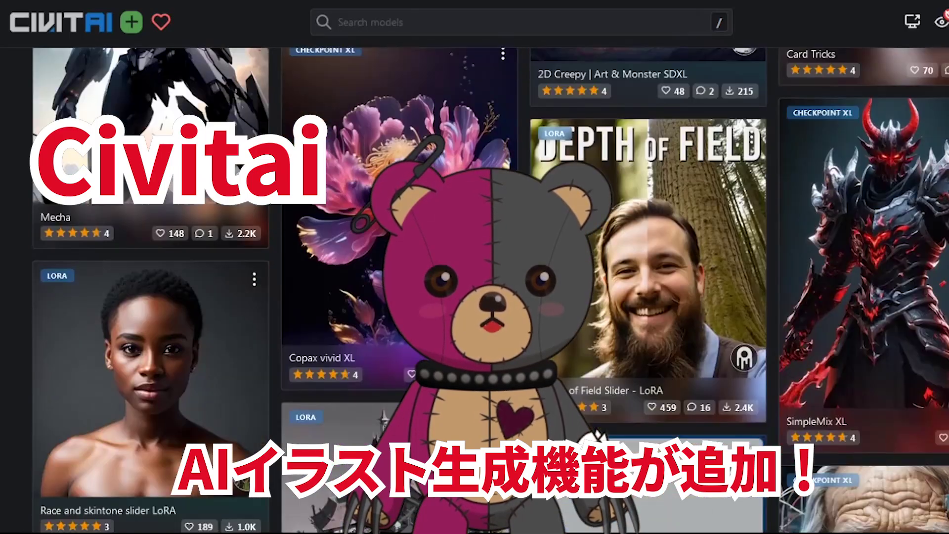
pyautogui.scroll(-9, 475, 277)
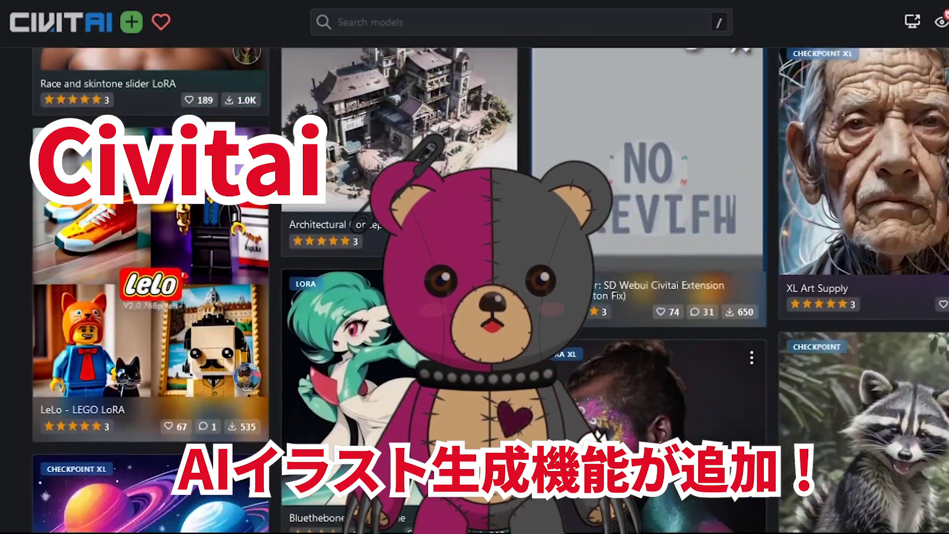
pyautogui.scroll(-9, 474, 277)
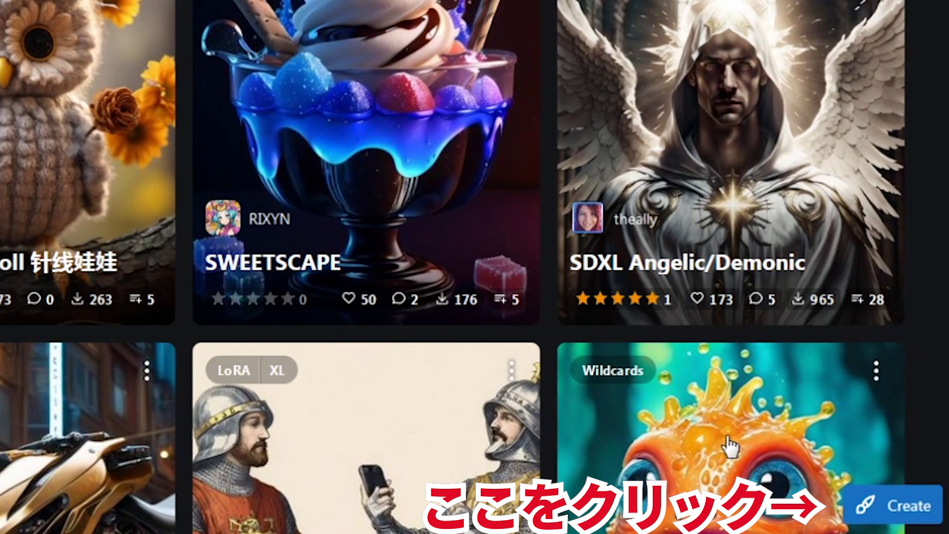
# - Open the image generator and add the epiCRealism Natural Sin RC1 VAE checkpoint as the model
pyautogui.click(852, 507)
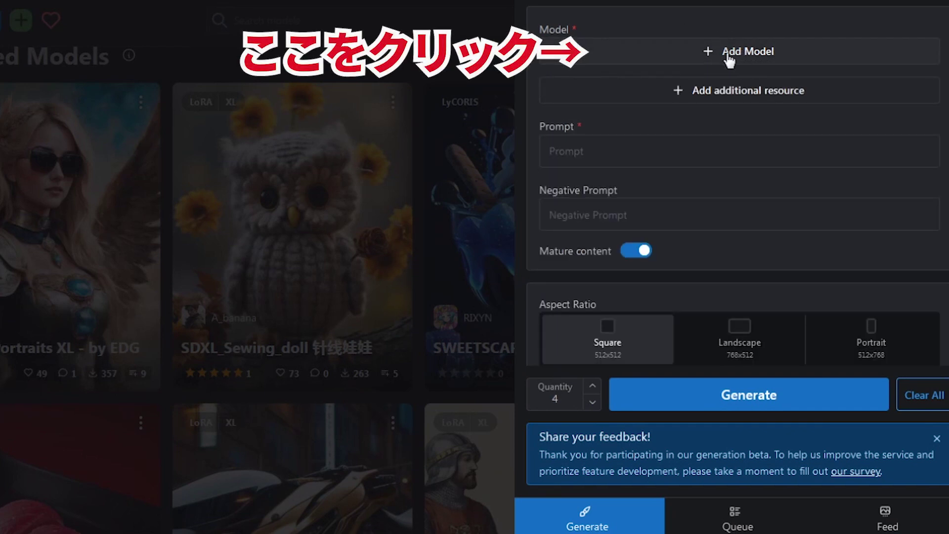
pyautogui.click(730, 53)
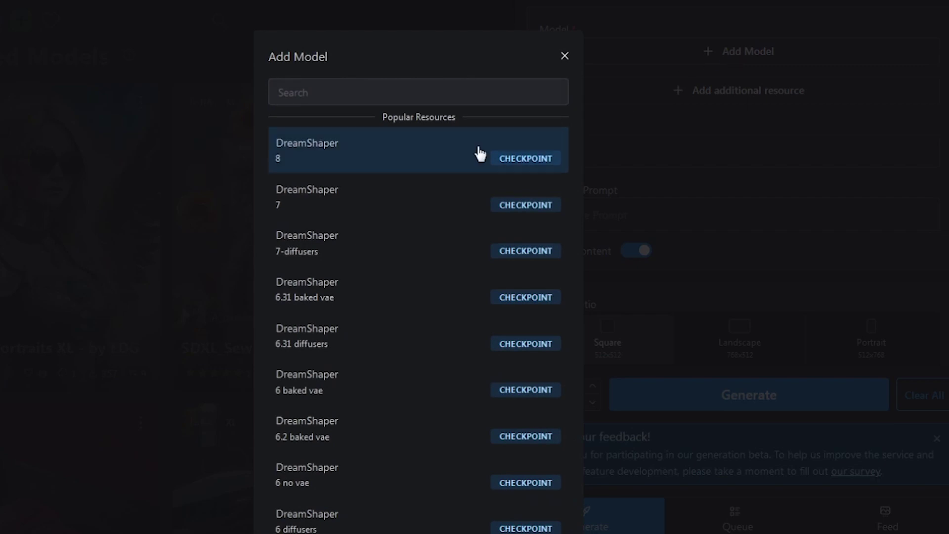
pyautogui.click(347, 93)
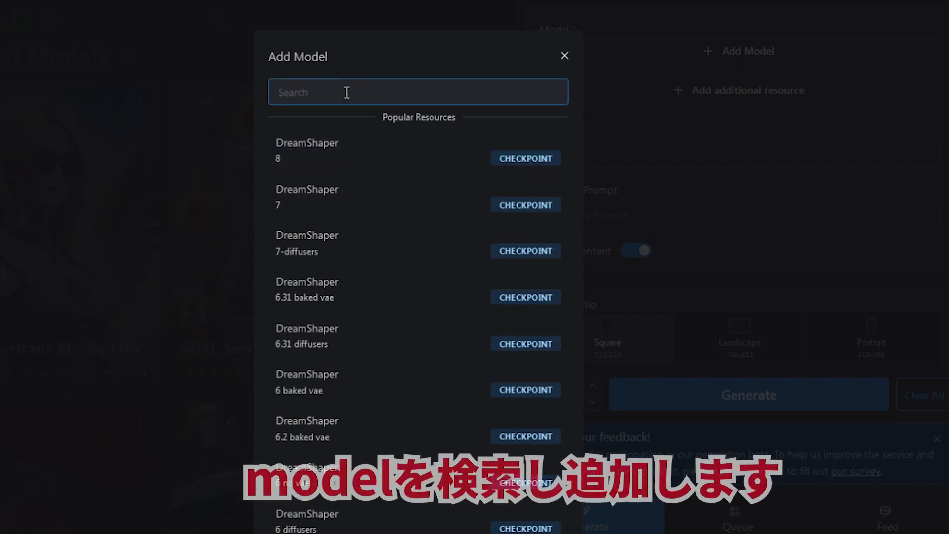
pyautogui.write('epic')
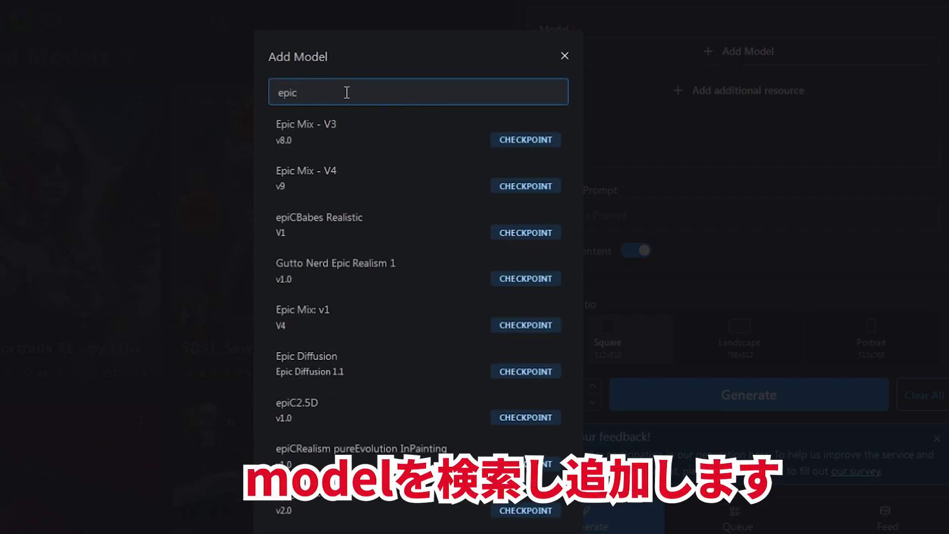
pyautogui.scroll(-1, 341, 297)
pyautogui.scroll(-1, 356, 370)
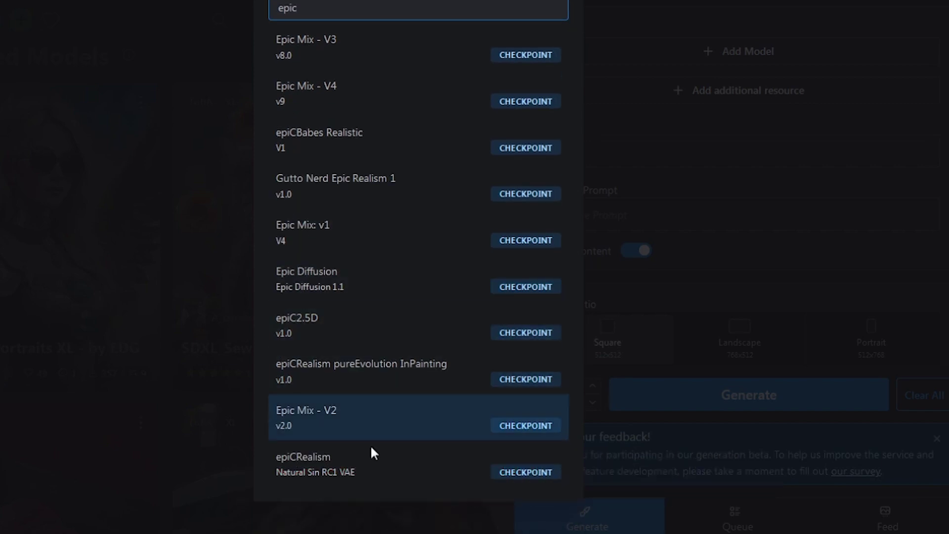
pyautogui.click(312, 468)
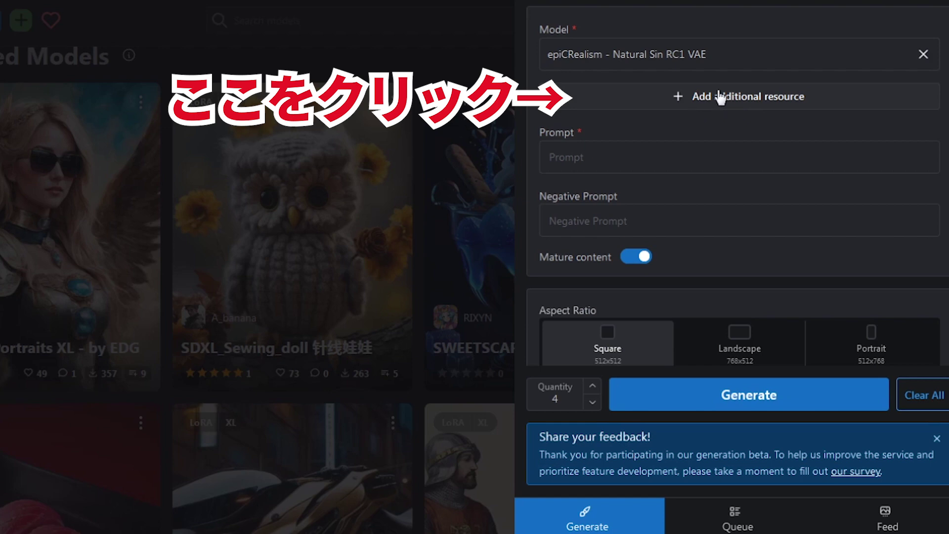
# - Search the additional resources for "steam" and add the Steampunkcog v1.0 LoRA
pyautogui.click(751, 98)
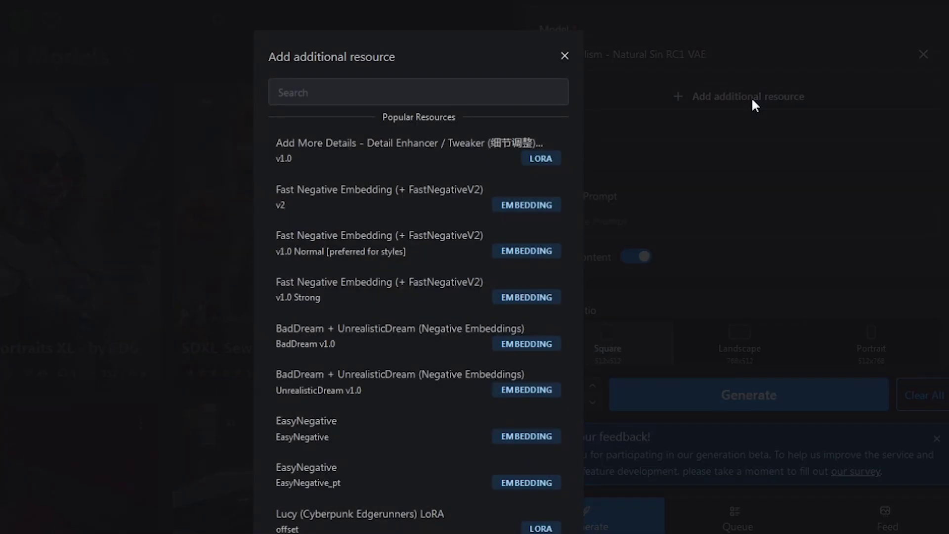
pyautogui.click(419, 92)
pyautogui.write('steam')
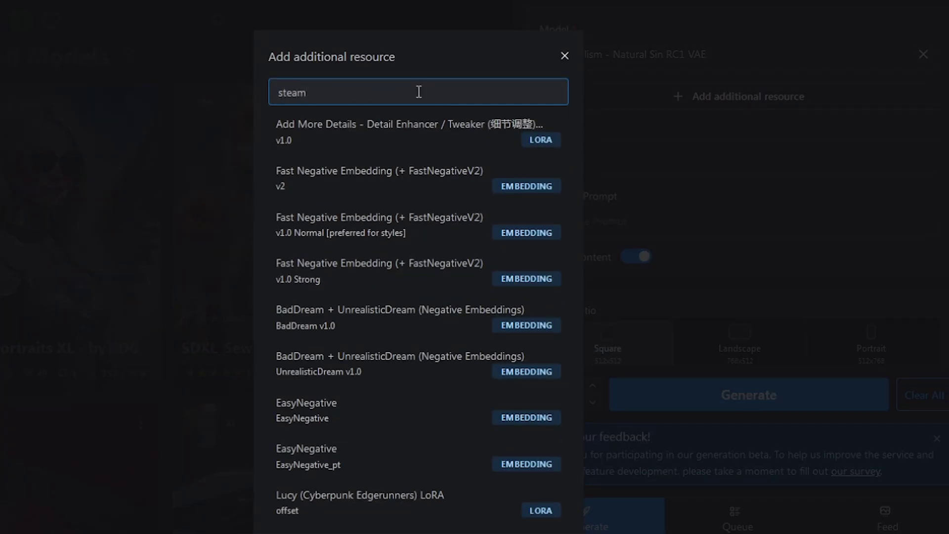
pyautogui.click(313, 402)
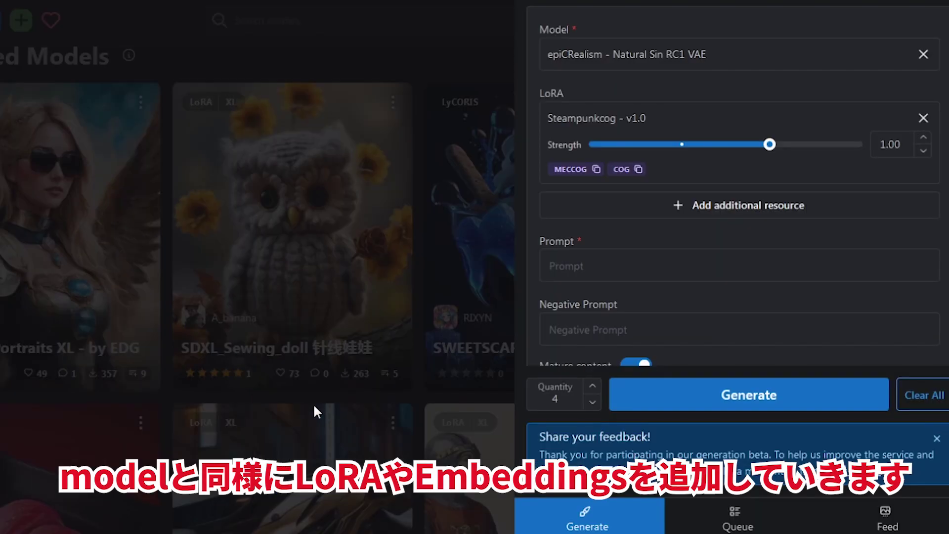
# - Add the epi_noiseoffset v2 LoRA and the EpiCRealism epiCNegative embedding as additional resources
pyautogui.click(729, 218)
pyautogui.write('epic')
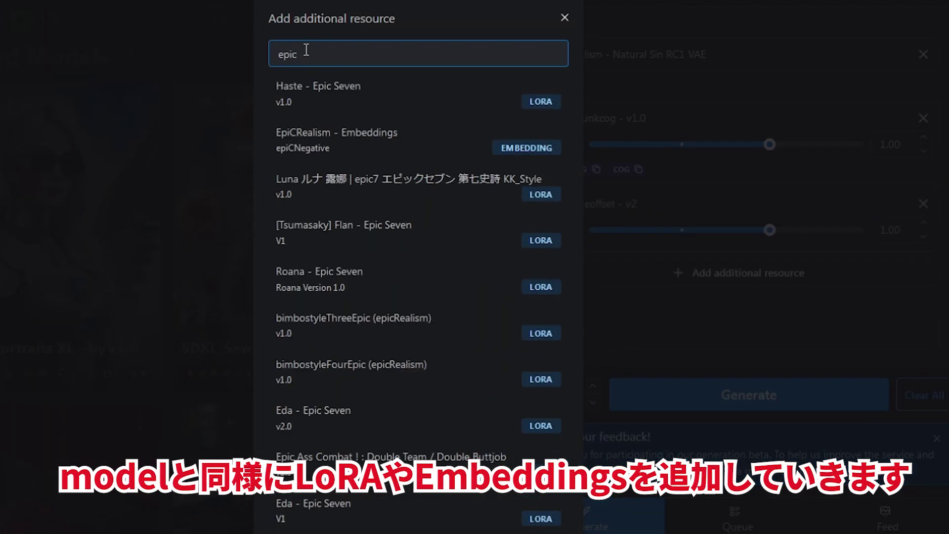
pyautogui.click(367, 139)
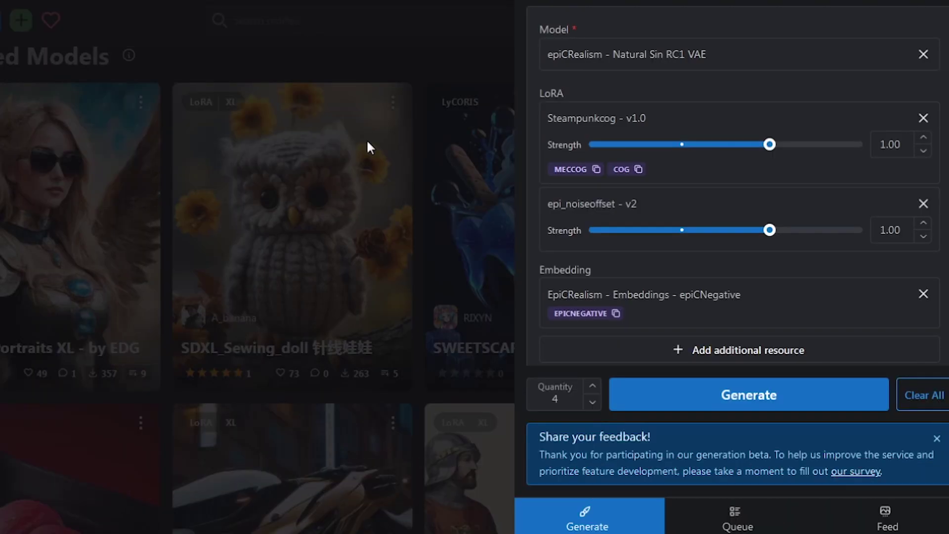
# - Enter the prompt terms "looking at viewer,(cowboy shot:1)" and "(symmetrical clear eyes:1.2), (fair skin:1.2),(Japanese:1.2)", separated by BREAK
pyautogui.scroll(-4, 635, 224)
pyautogui.click(635, 224)
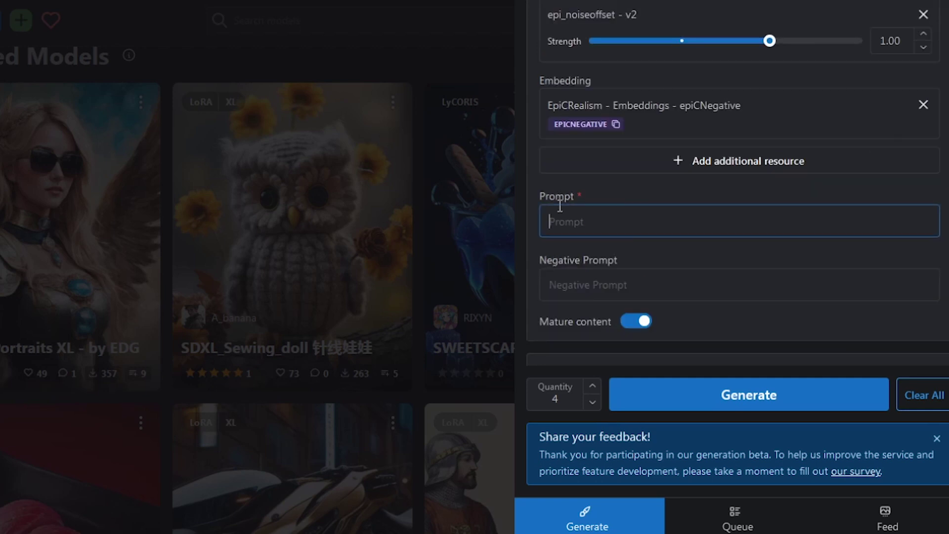
pyautogui.write('looking at viewer,(cowboy shot:1)  BREAK  (symmetrical clear eyes:1.2), (fair skin:1.2),(Japanese:1.2)  BREAK   BREAK')
# - Add a prompt description of a flying woman with a smoking jetpack in steampunk-inspired leather and metallic attire, and delete the trailing BREAK
pyautogui.click(568, 186)
pyautogui.write('a woman with a jetpack on her back is flying. Her attire is steampunk-inspired, featuring leather and metallic accents. Smoke rises from the jetpack on her back, propelling her confidently through the air')
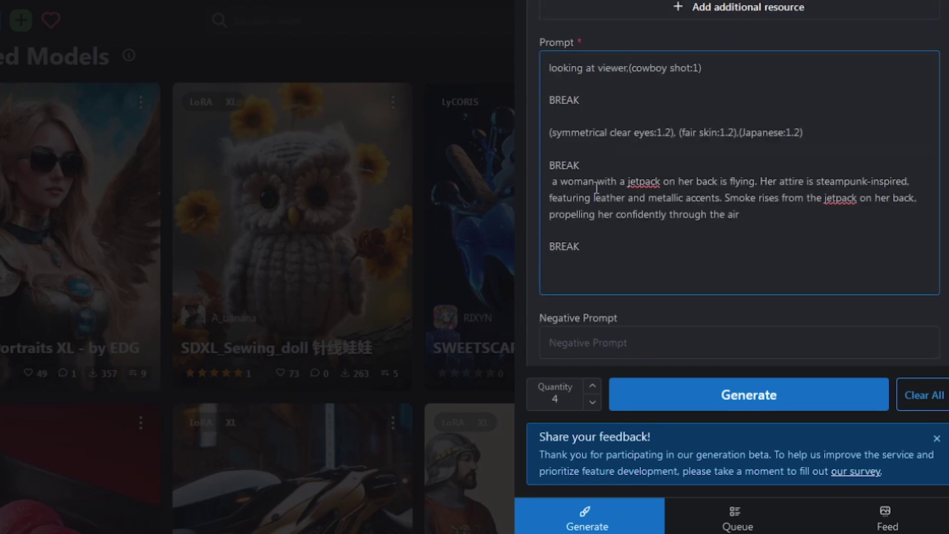
pyautogui.doubleClick(573, 254)
pyautogui.press('BackSpace')
pyautogui.press('BackSpace')
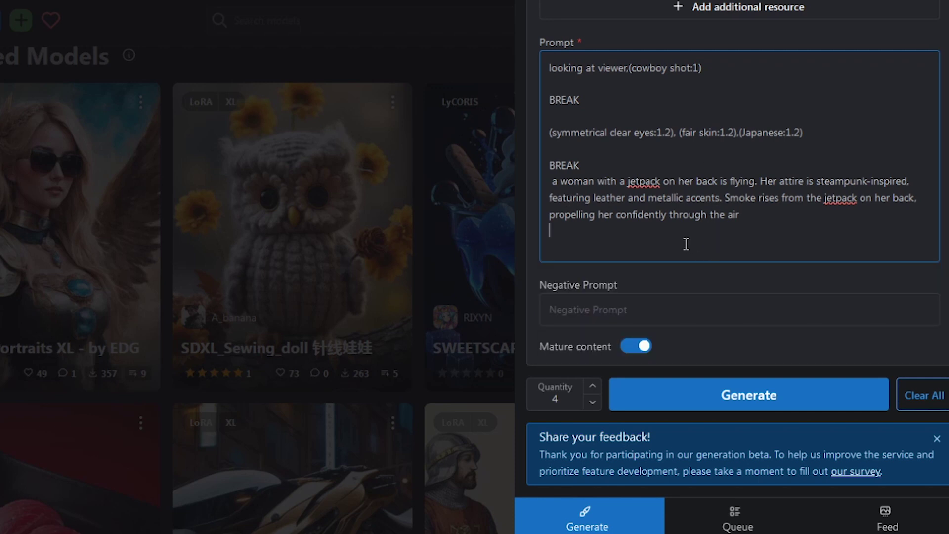
# - Set the Steampunkcog LoRA strength to 0.7
pyautogui.scroll(5, 866, 222)
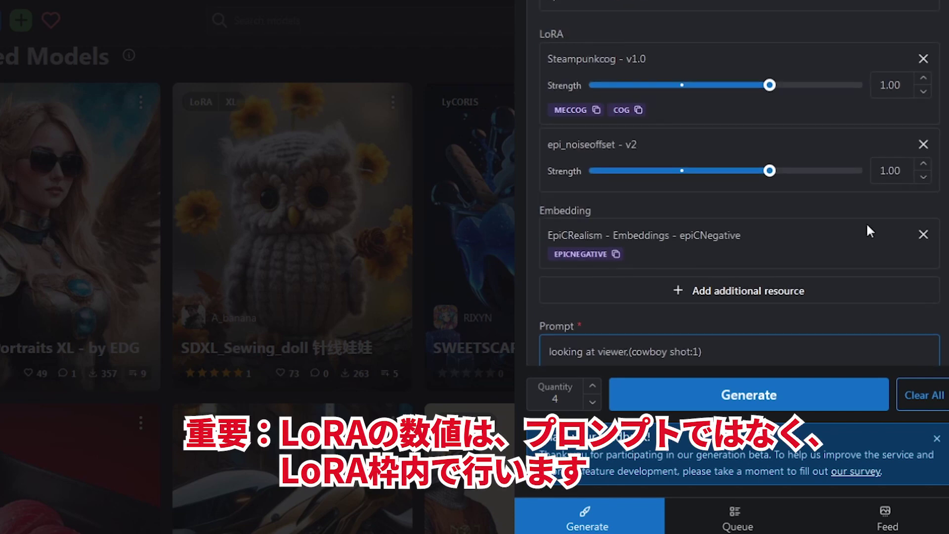
pyautogui.scroll(2, 871, 231)
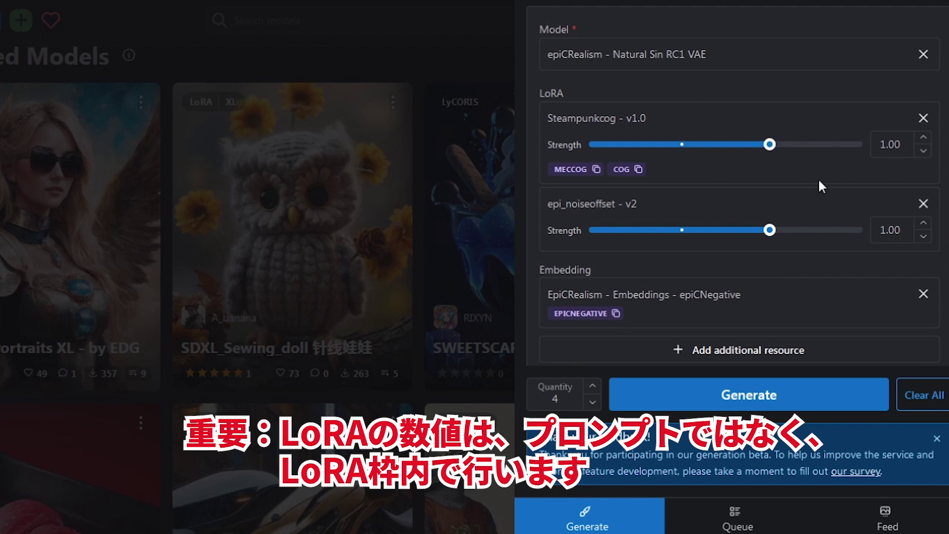
pyautogui.moveTo(904, 145); pyautogui.dragTo(879, 145)
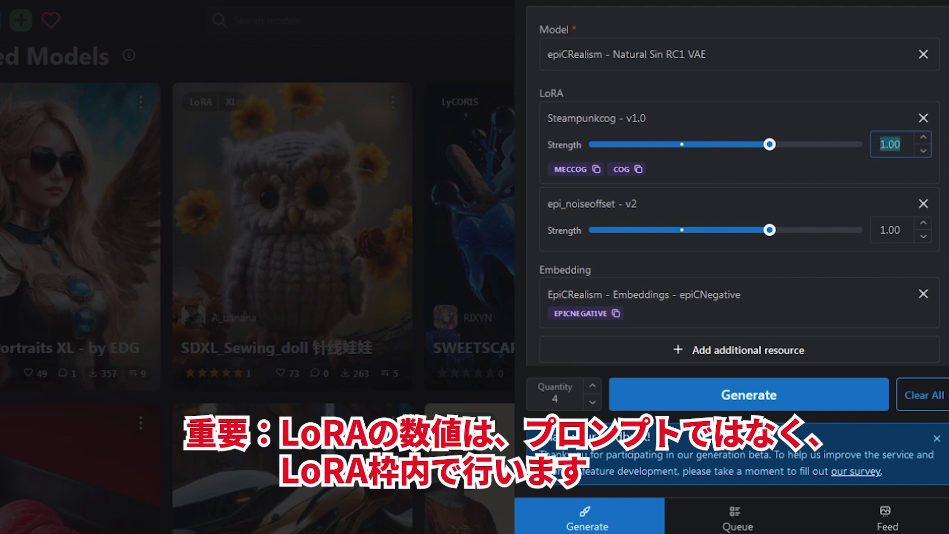
pyautogui.write('0.7')
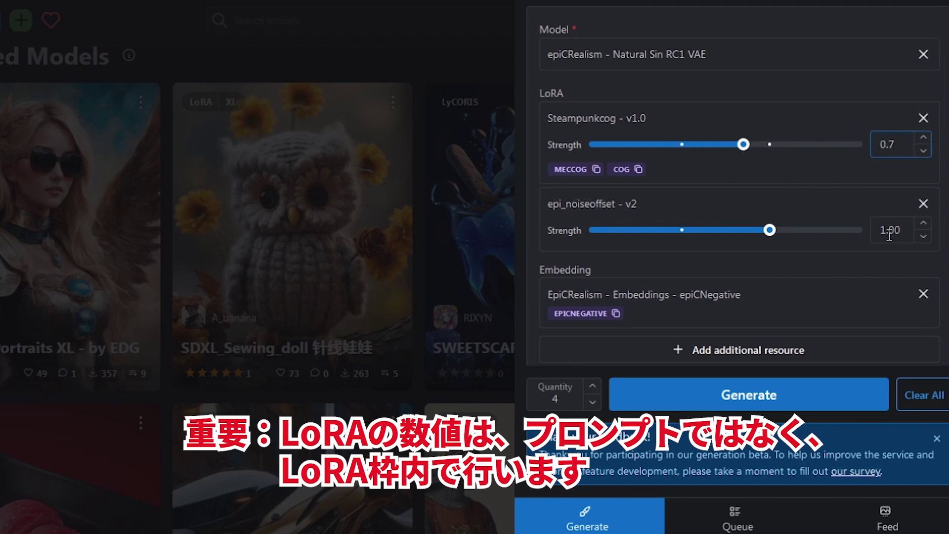
# - Enter the negative prompt "Caucasian, painting, illustration, (worst quality, low quality, normal quality:2), (epiCNegative:0.9)"
pyautogui.scroll(-5, 891, 271)
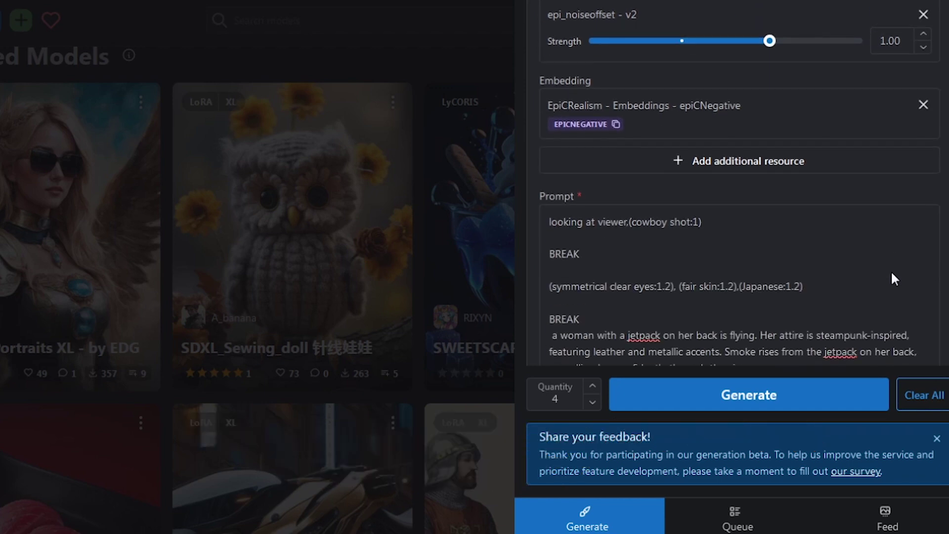
pyautogui.scroll(-4, 893, 273)
pyautogui.scroll(1, 568, 275)
pyautogui.click(568, 275)
pyautogui.write('Caucasian, painting, illustration, (worst quality, low quality, normal quality:2), (epiCNegative:0.9)')
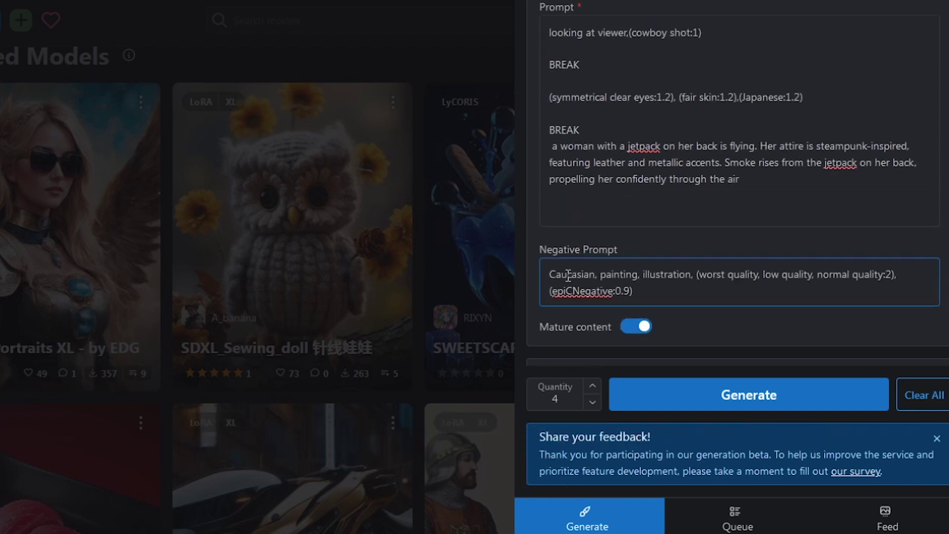
# - Choose the Portrait 512x768 aspect ratio and set Clip Skip to 1 in the advanced settings
pyautogui.scroll(-3, 755, 289)
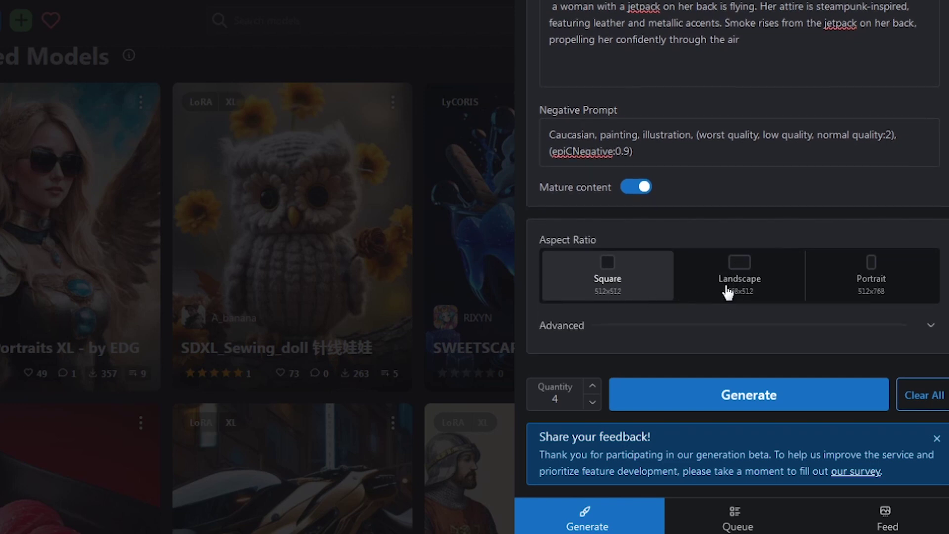
pyautogui.click(871, 280)
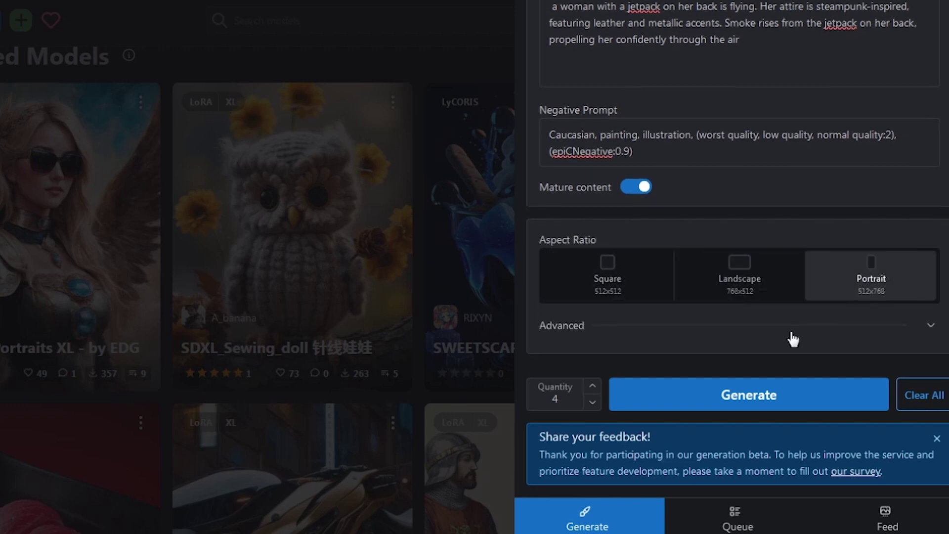
pyautogui.click(933, 328)
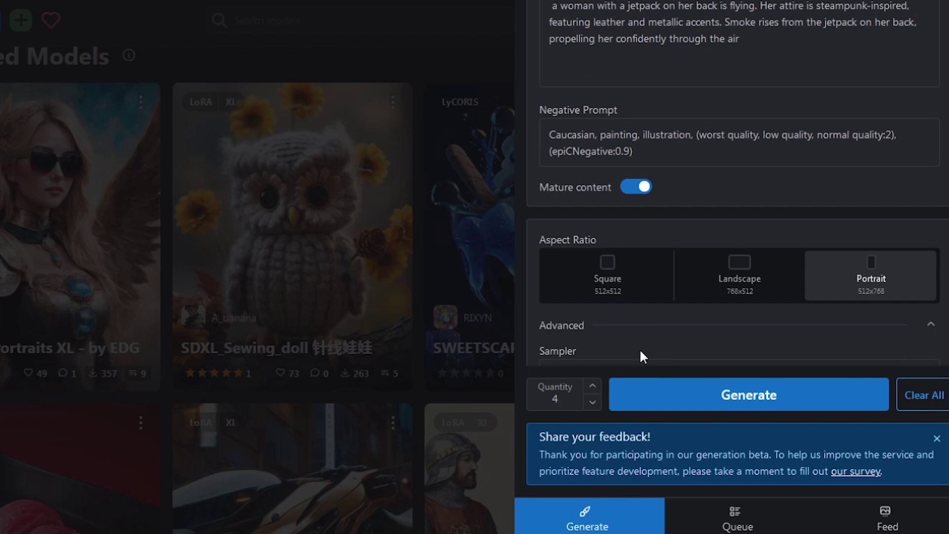
pyautogui.scroll(-5, 665, 348)
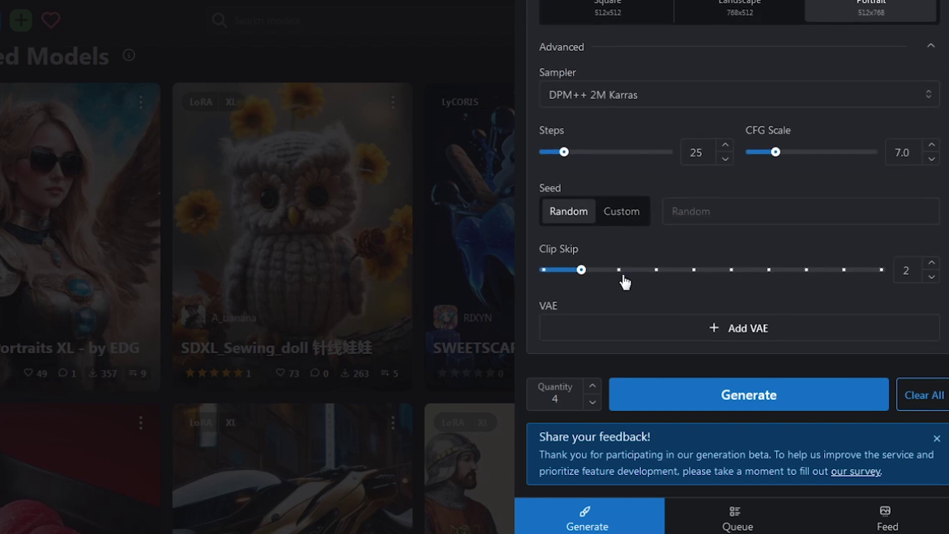
pyautogui.moveTo(582, 272)
pyautogui.moveTo(583, 272); pyautogui.dragTo(535, 275)
# - Increase the number of sampling steps and generate the images
pyautogui.click(725, 148)
pyautogui.click(724, 149)
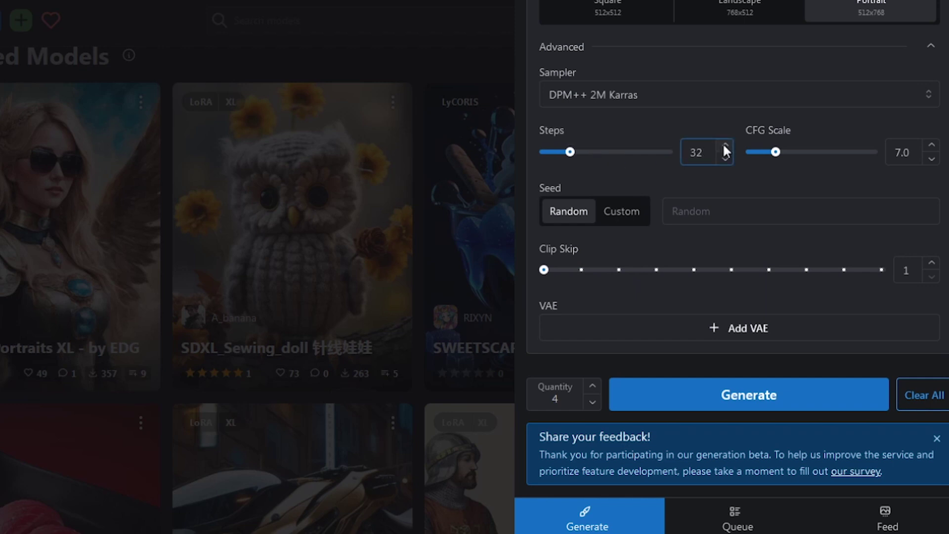
pyautogui.click(725, 149)
pyautogui.click(725, 149)
pyautogui.click(724, 149)
pyautogui.click(736, 404)
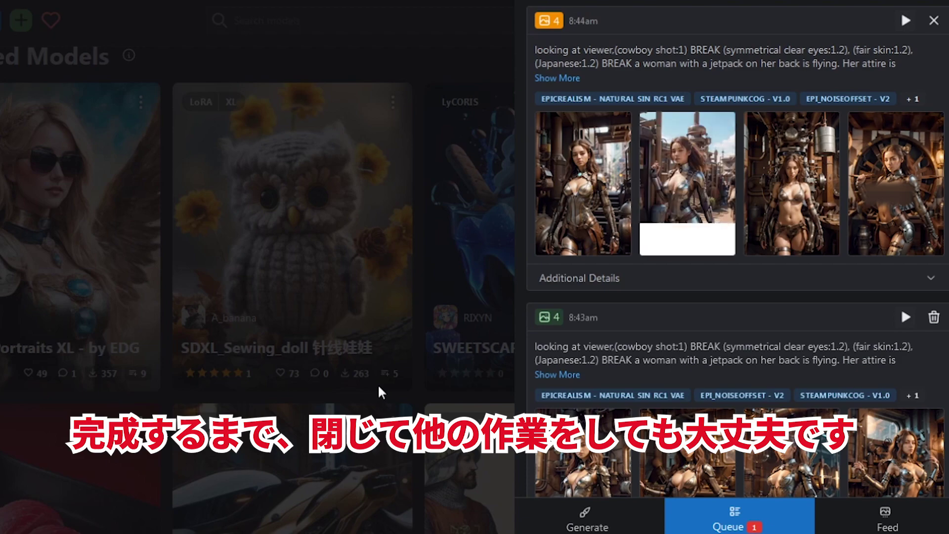
# - View the first two images of the newest generated batch at full size
pyautogui.click(581, 182)
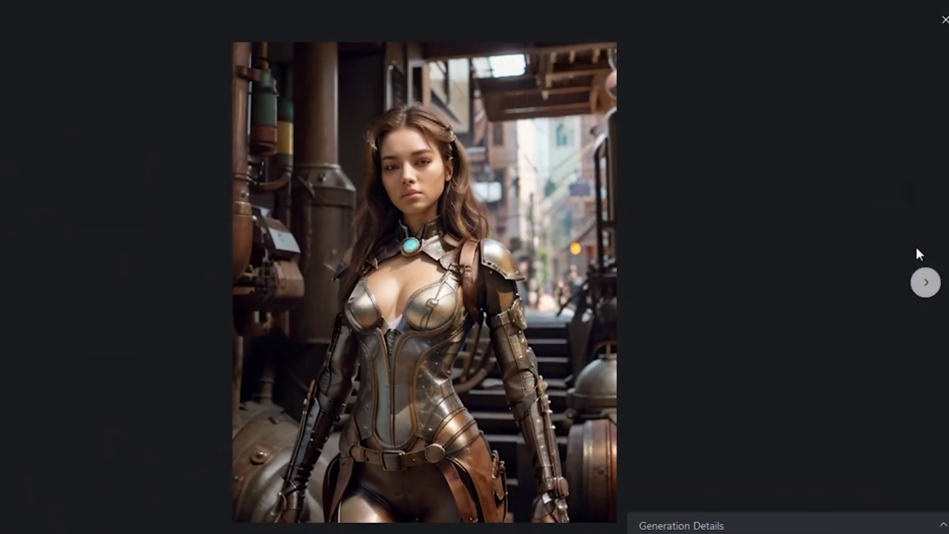
pyautogui.click(927, 282)
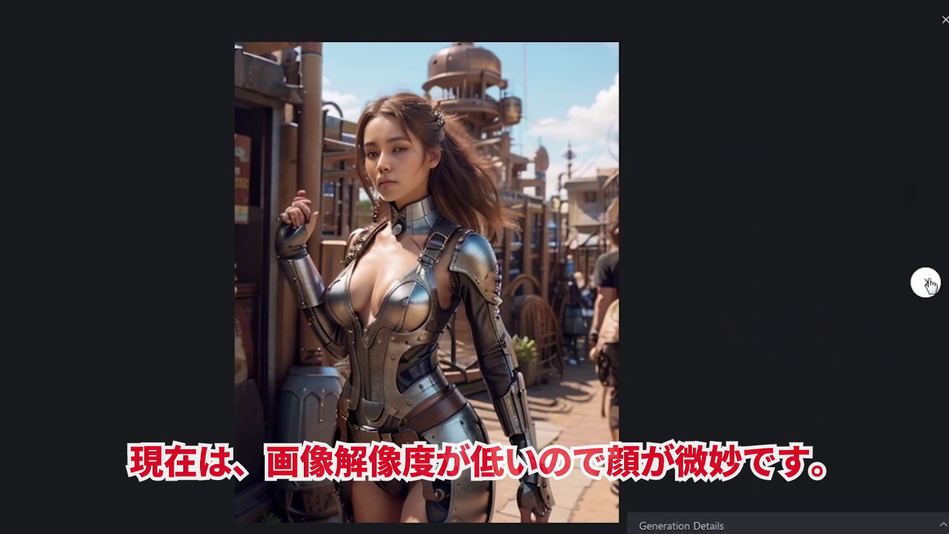
# - View the remaining images of the EpicRealism batch at full size and close the image viewer
pyautogui.click(928, 281)
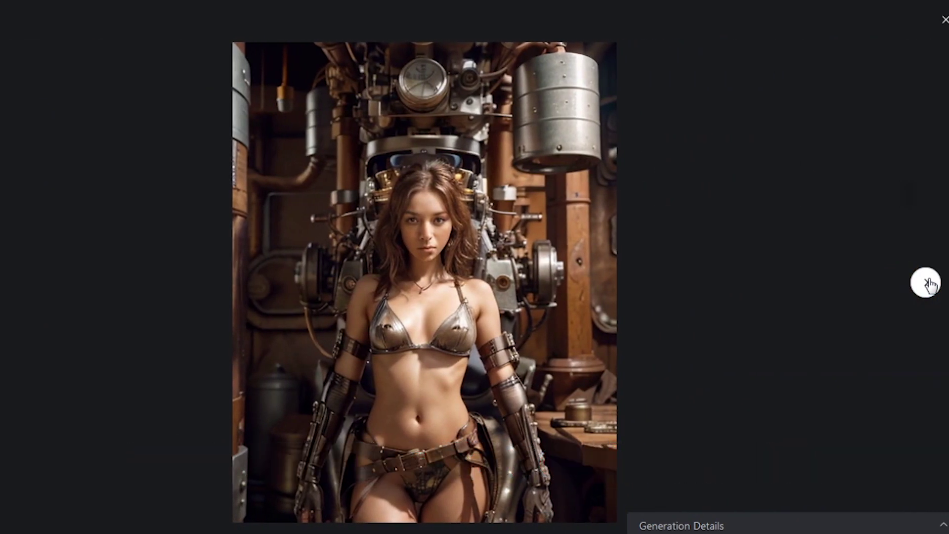
pyautogui.click(928, 283)
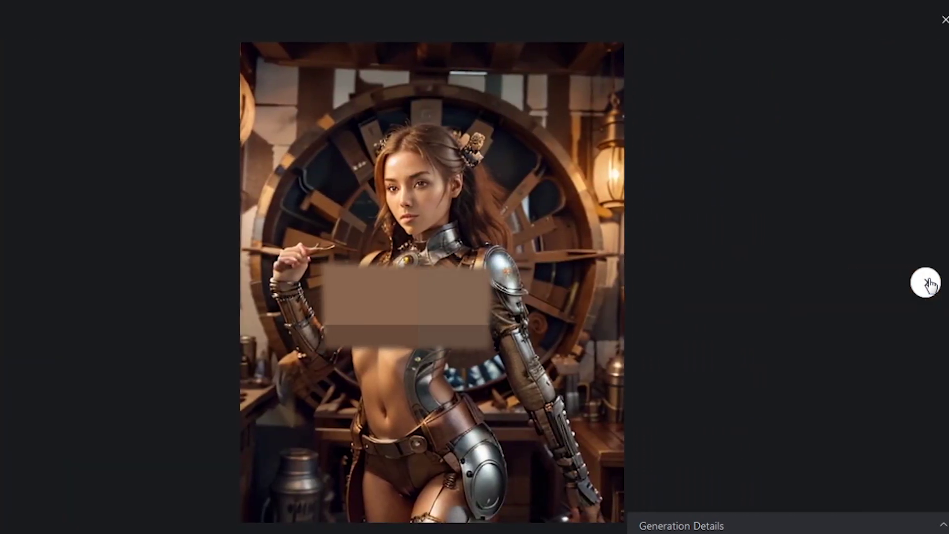
pyautogui.click(928, 283)
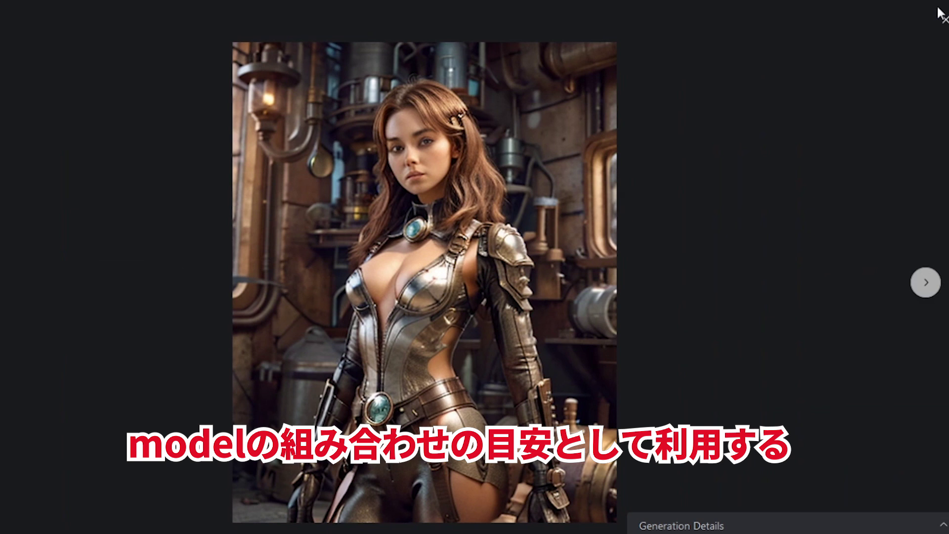
pyautogui.click(943, 19)
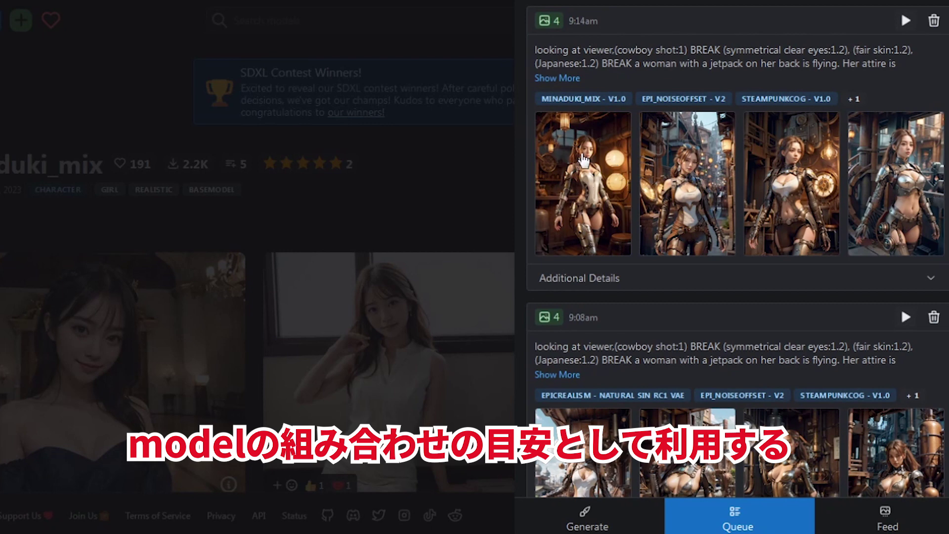
# - View the images of the 9:14am minaduki_mix batch at full size one after another, and open the generation feed
pyautogui.click(583, 161)
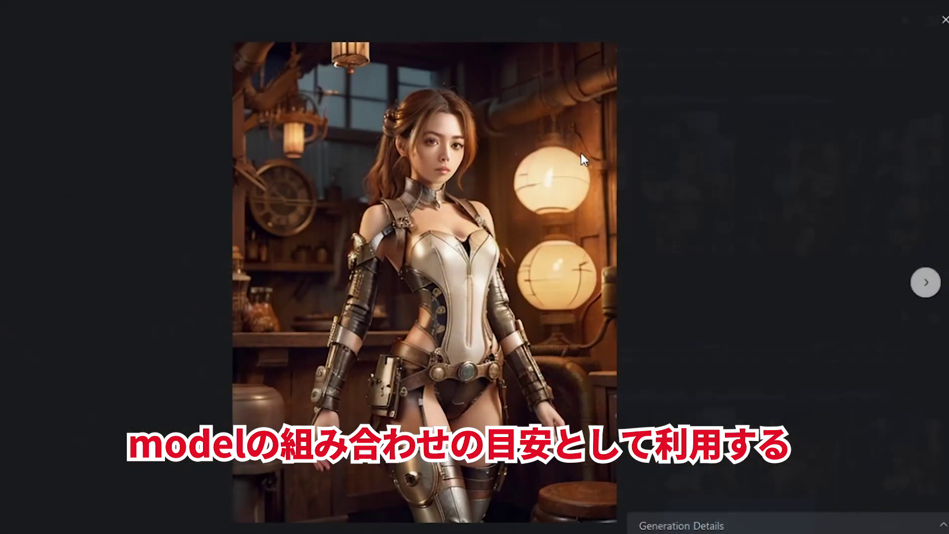
pyautogui.click(934, 293)
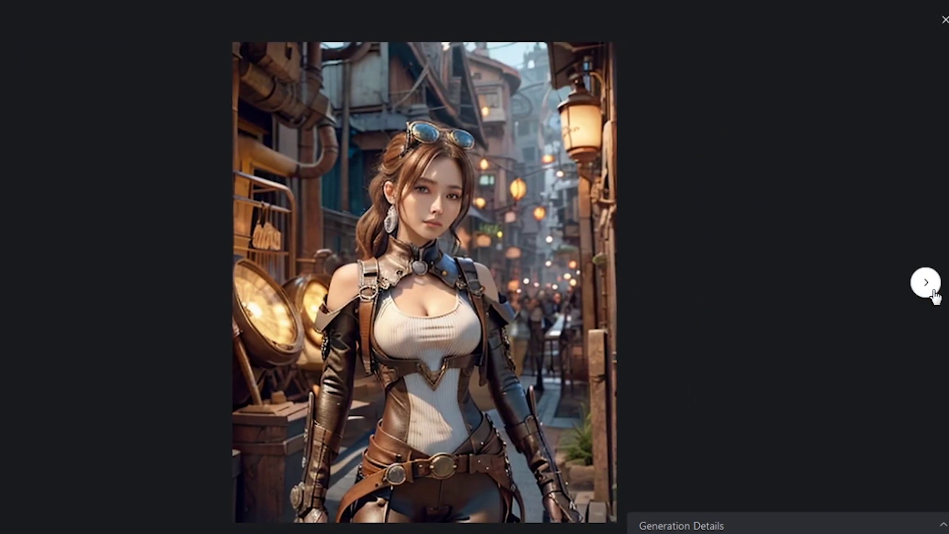
pyautogui.click(934, 294)
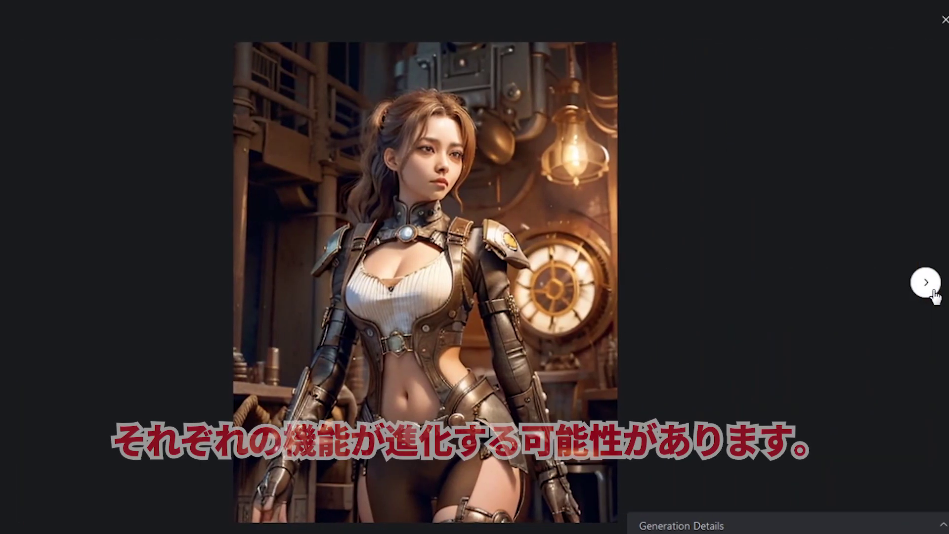
pyautogui.click(934, 295)
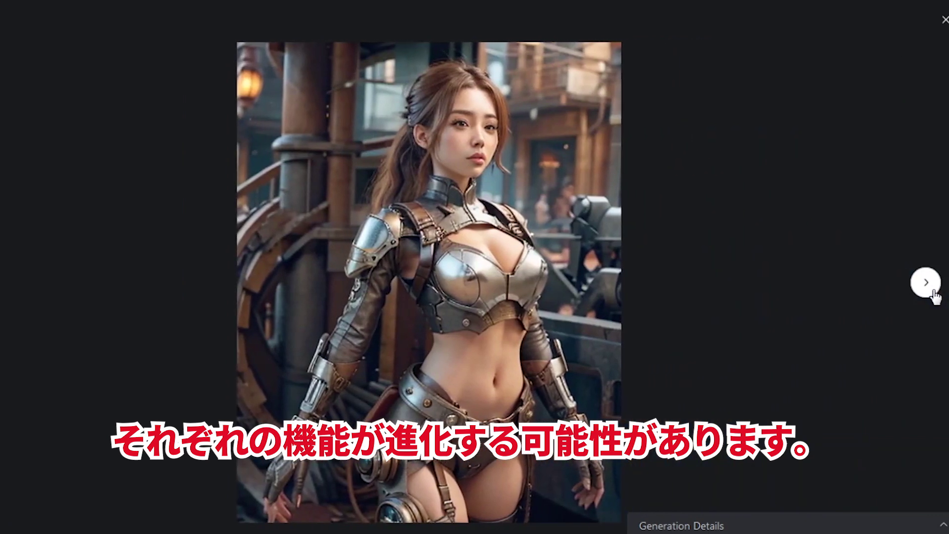
pyautogui.click(934, 296)
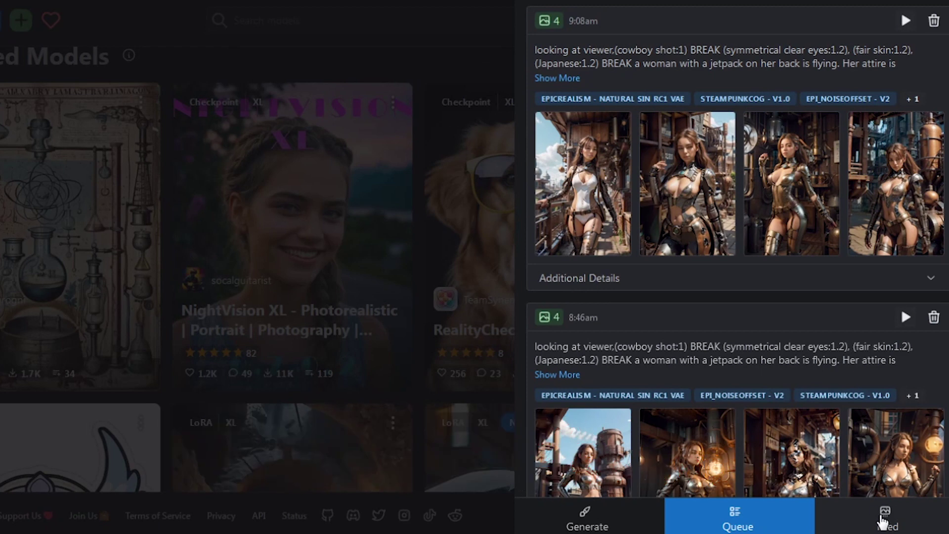
pyautogui.click(883, 521)
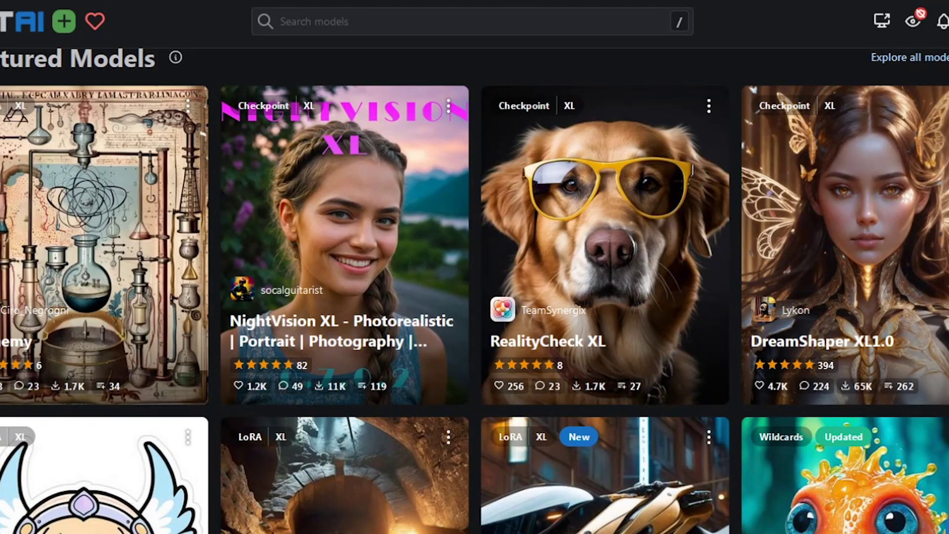
# - Search the models for "minaduki" and open the minaduki_mix checkpoint's page
pyautogui.click(292, 19)
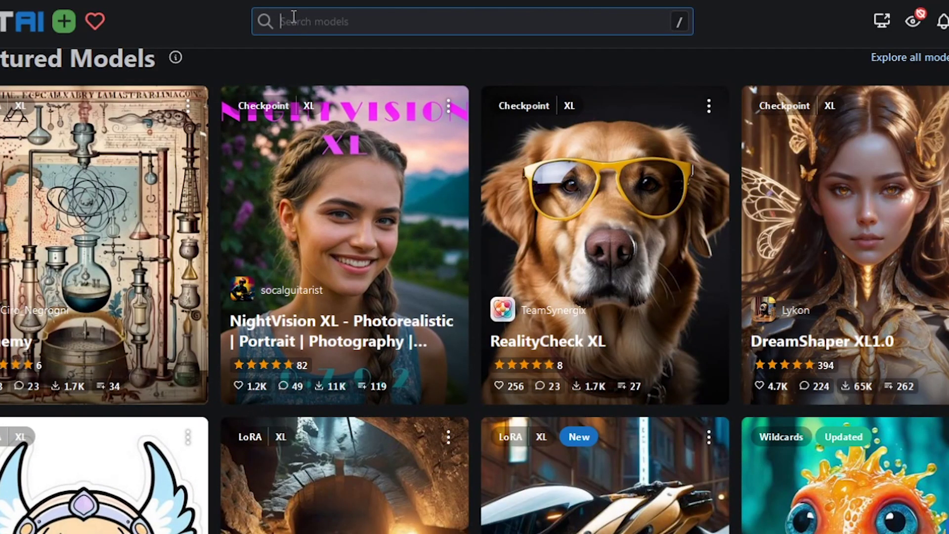
pyautogui.write('minaduki')
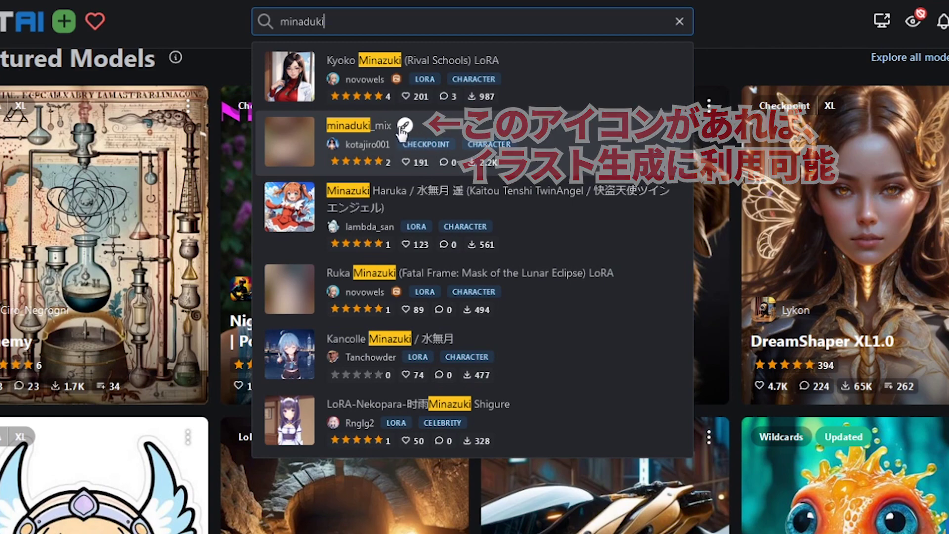
pyautogui.click(350, 133)
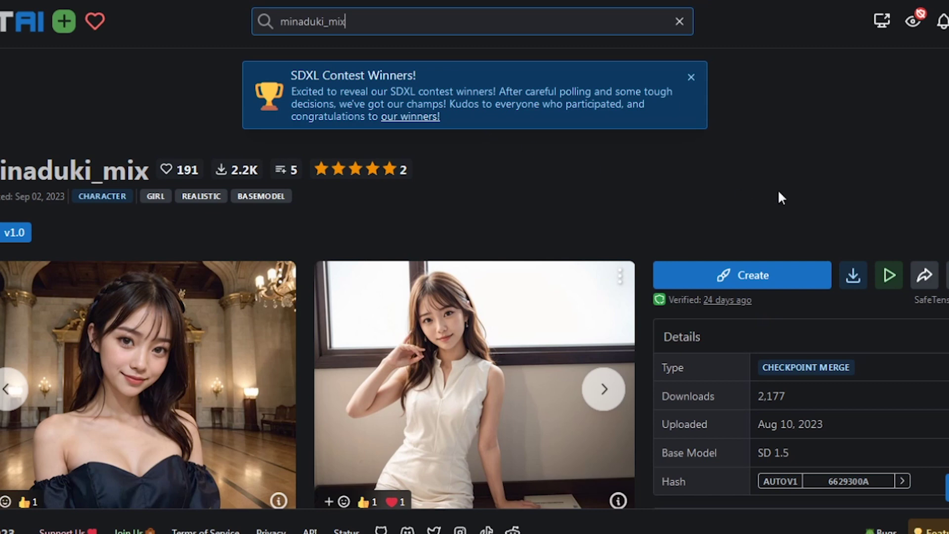
# - Load minaduki_mix v1.0 into the image generator as the model and generate a new batch with it
pyautogui.scroll(-2, 778, 198)
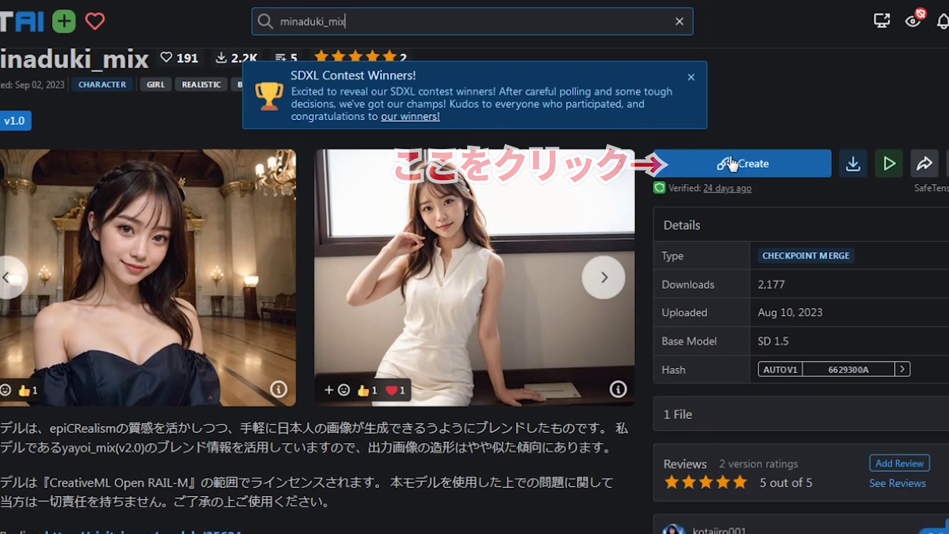
pyautogui.click(731, 164)
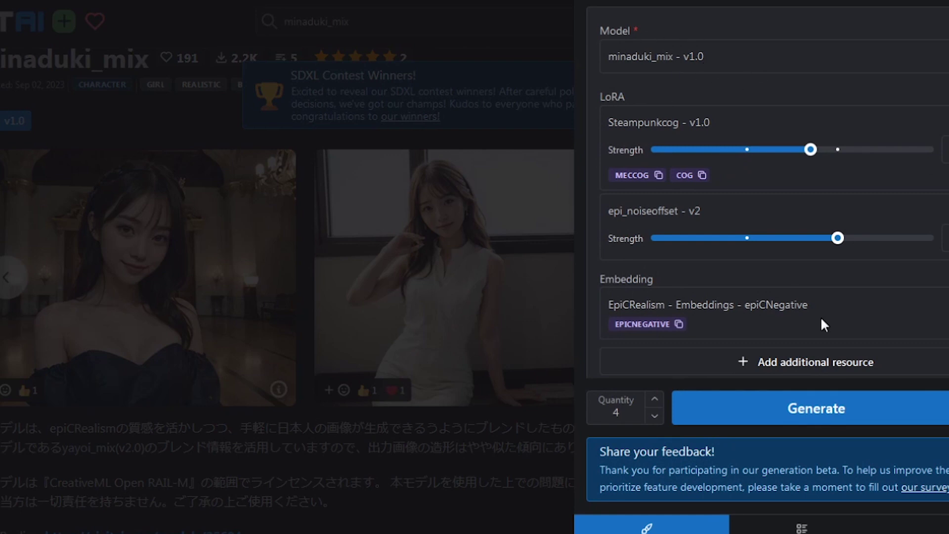
pyautogui.click(847, 420)
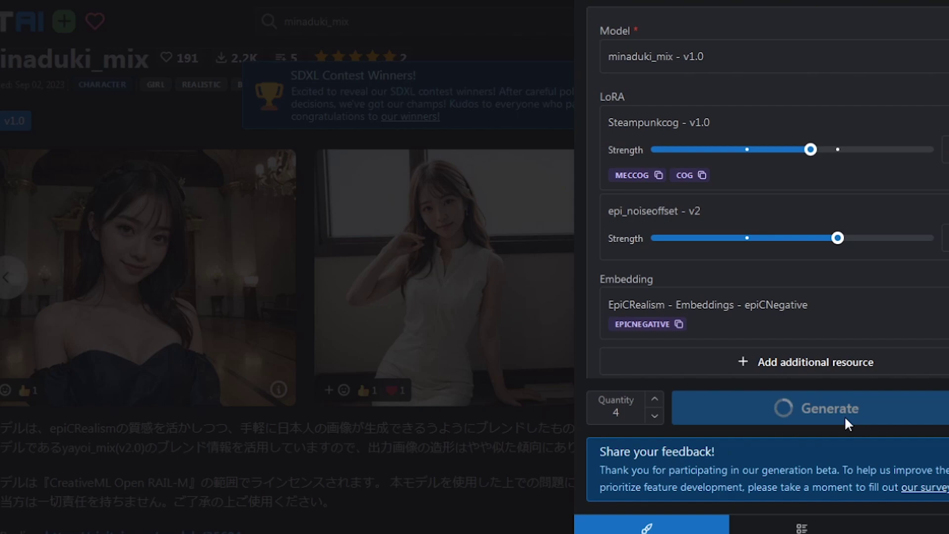